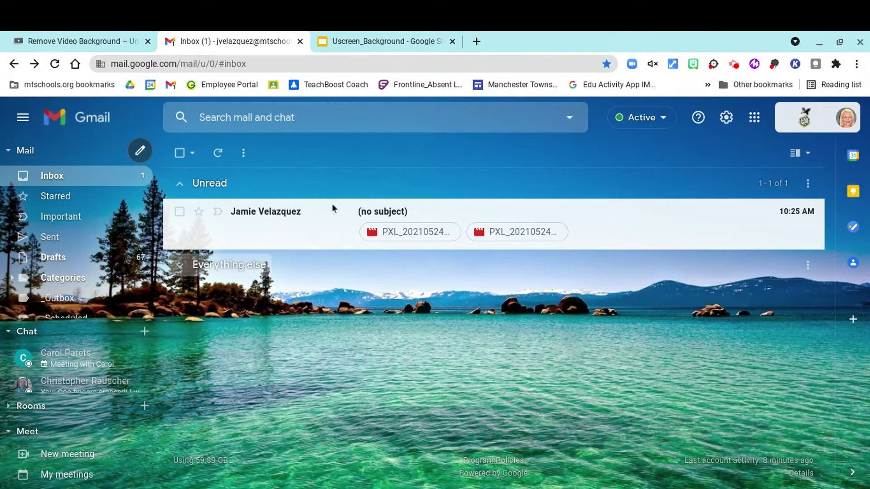
Step: Download the PXL_20210524_142421310.mp4 attachment from Gmail, then switch to the Unscreen site
{"action": "left_click", "coordinate": [419, 237]}
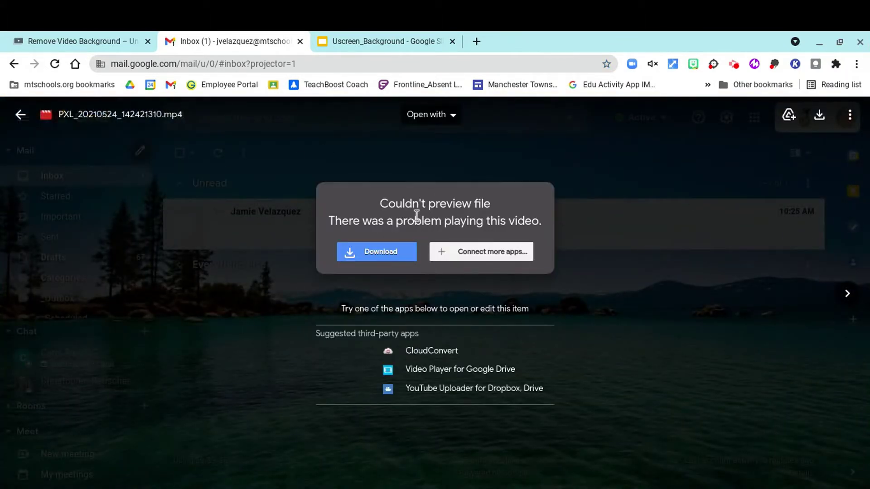
{"action": "left_click", "coordinate": [388, 258]}
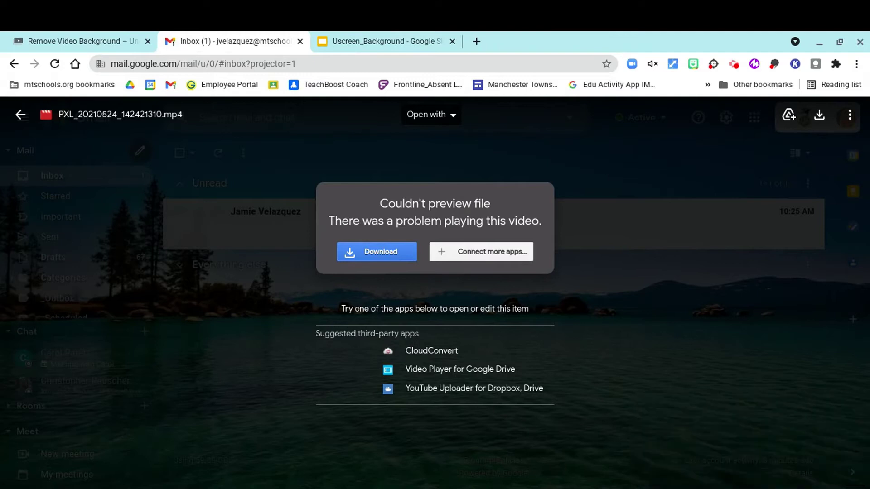
{"action": "left_click", "coordinate": [102, 36]}
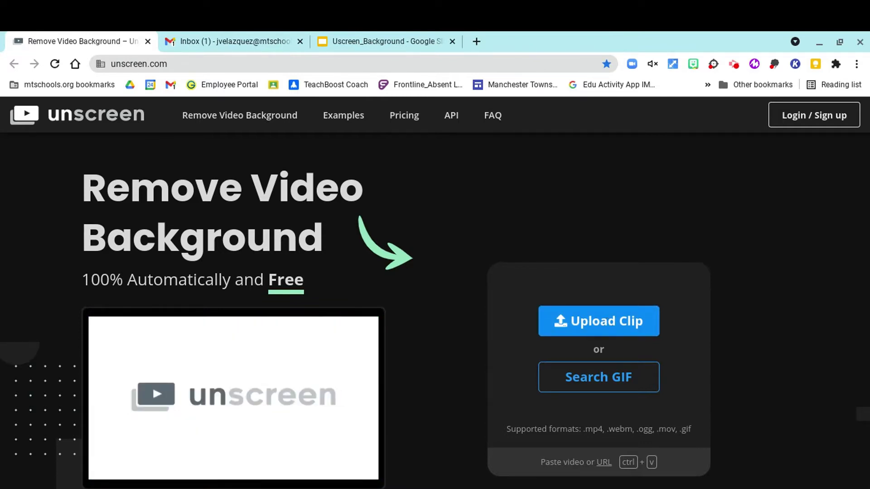
Step: Upload PXL_20210524_142421310.mp4 from Downloads to Unscreen and let it remove the background
{"action": "left_click", "coordinate": [608, 320]}
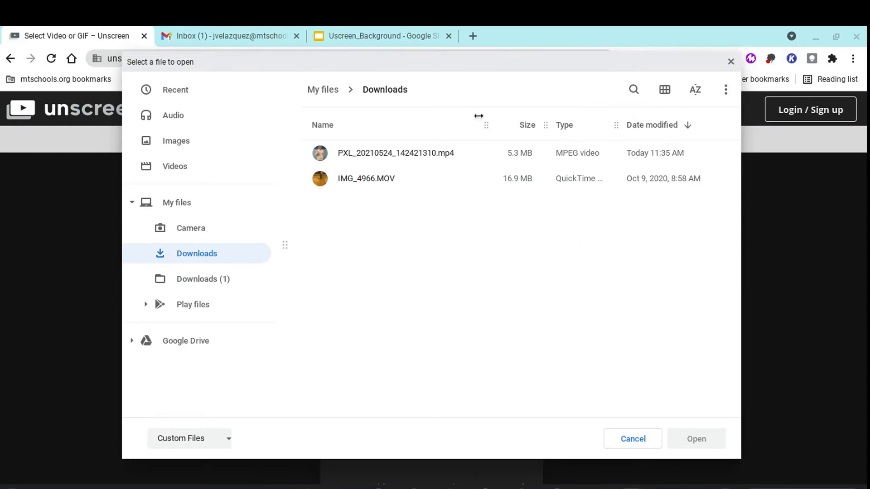
{"action": "left_click", "coordinate": [415, 153]}
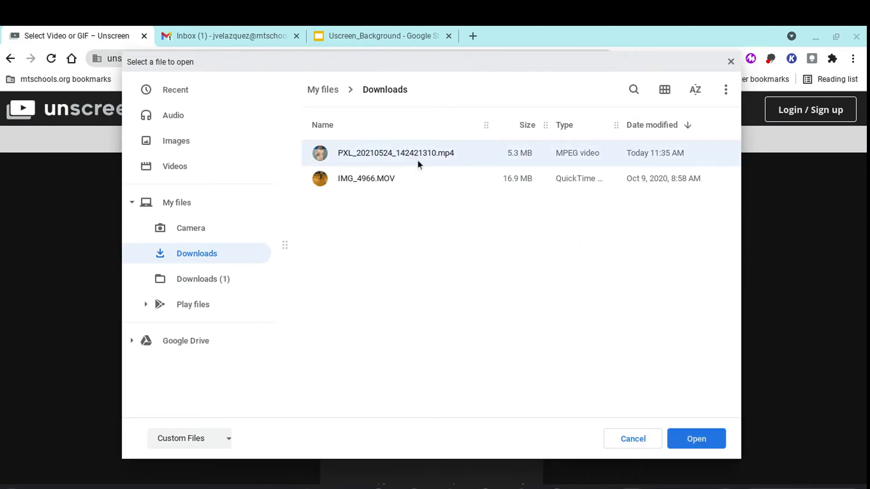
{"action": "left_click", "coordinate": [713, 445]}
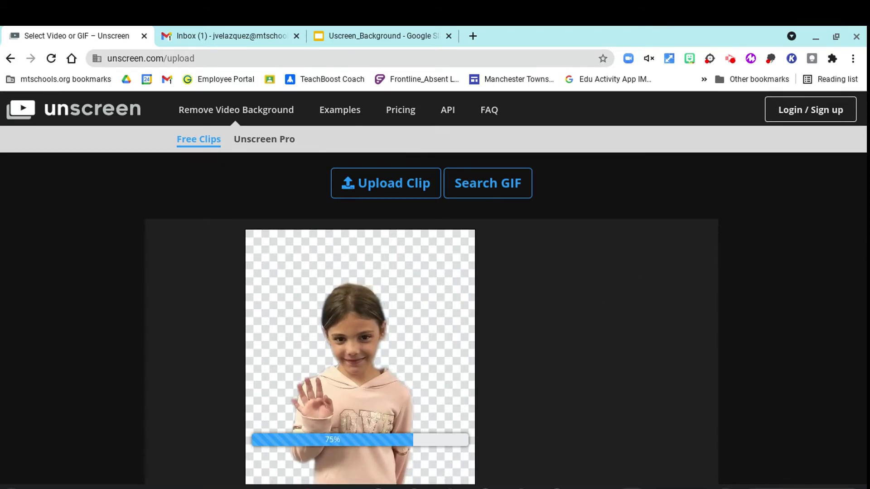
{"action": "scroll", "coordinate": [543, 271], "scroll_direction": "down", "scroll_amount": 2}
{"action": "scroll", "coordinate": [547, 270], "scroll_direction": "down", "scroll_amount": 1}
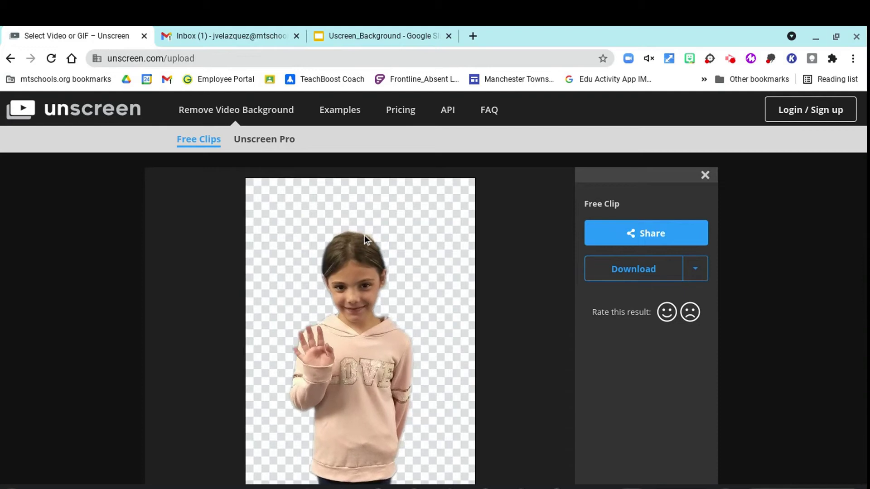
{"action": "left_click", "coordinate": [610, 282]}
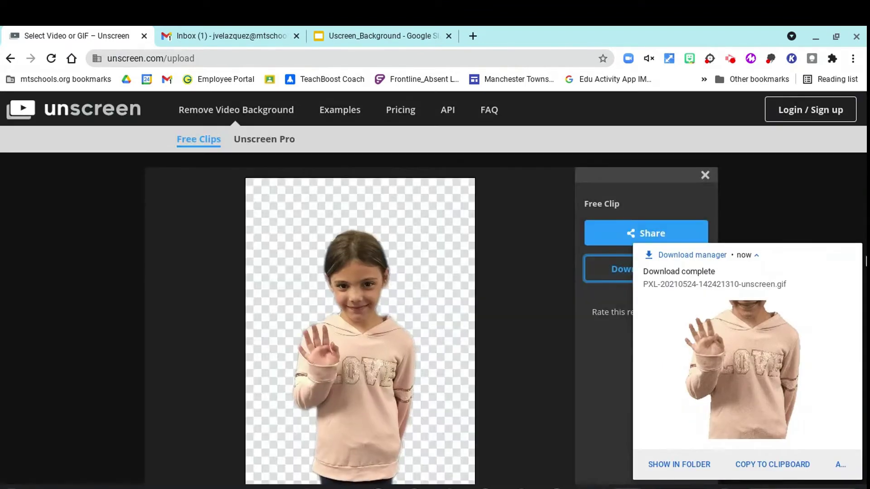
{"action": "left_click", "coordinate": [855, 254]}
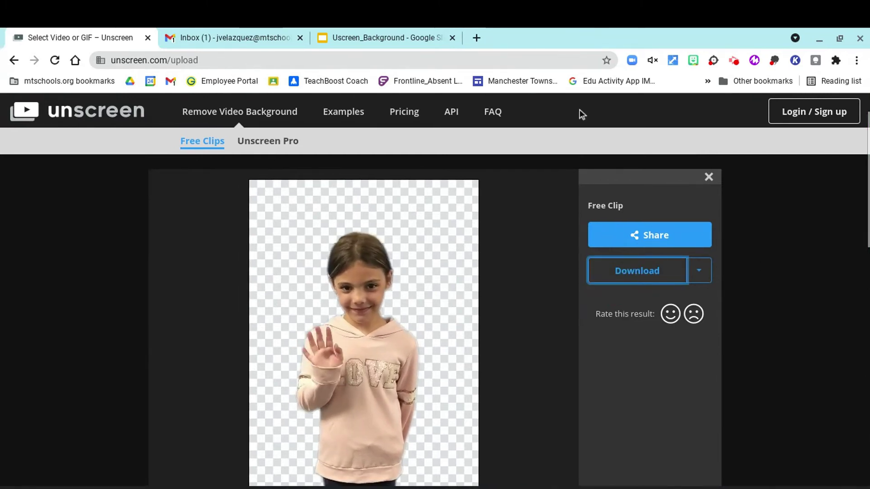
{"action": "left_click", "coordinate": [338, 38]}
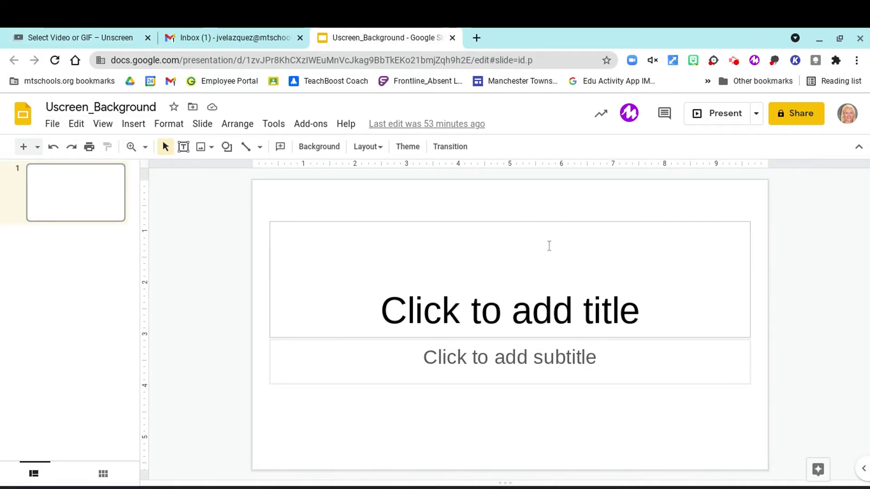
Step: Apply the Blank layout to slide 1 of Uscreen_Background
{"action": "left_click", "coordinate": [45, 37]}
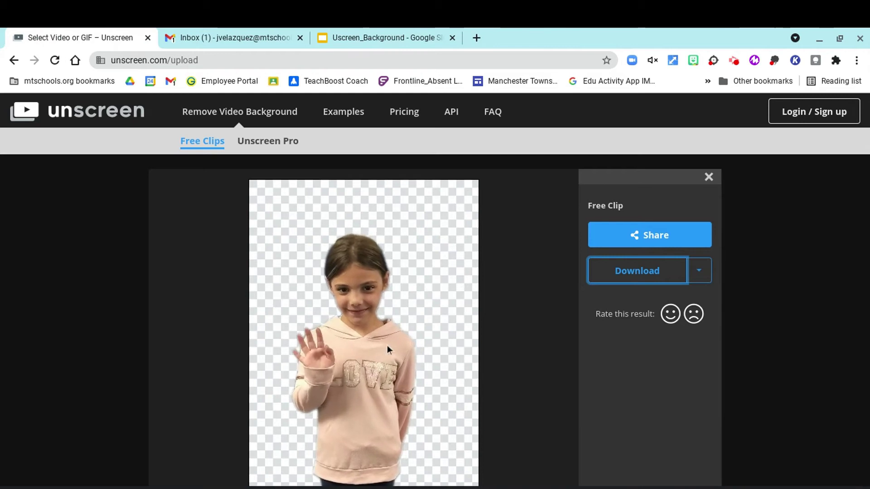
{"action": "left_click", "coordinate": [385, 29]}
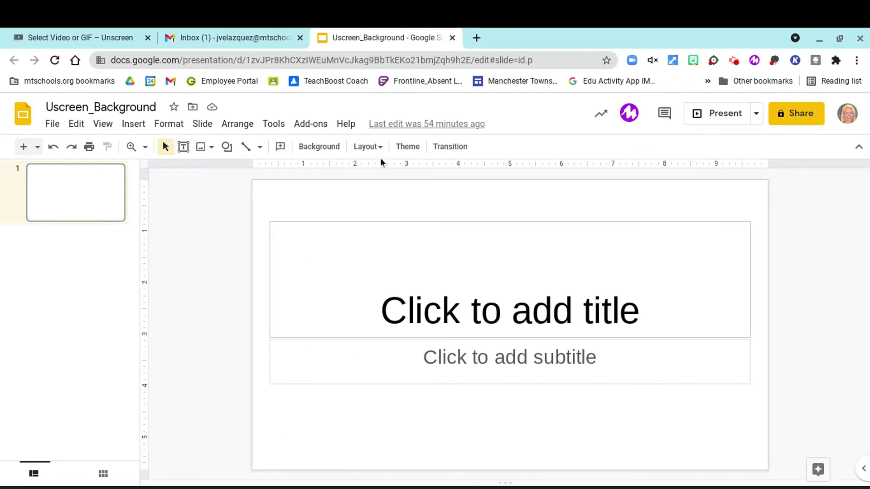
{"action": "left_click", "coordinate": [368, 146]}
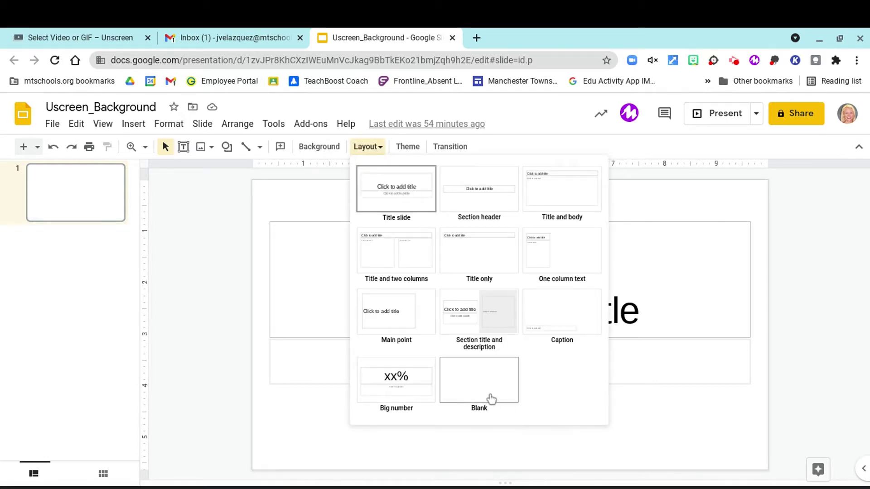
{"action": "left_click", "coordinate": [492, 398]}
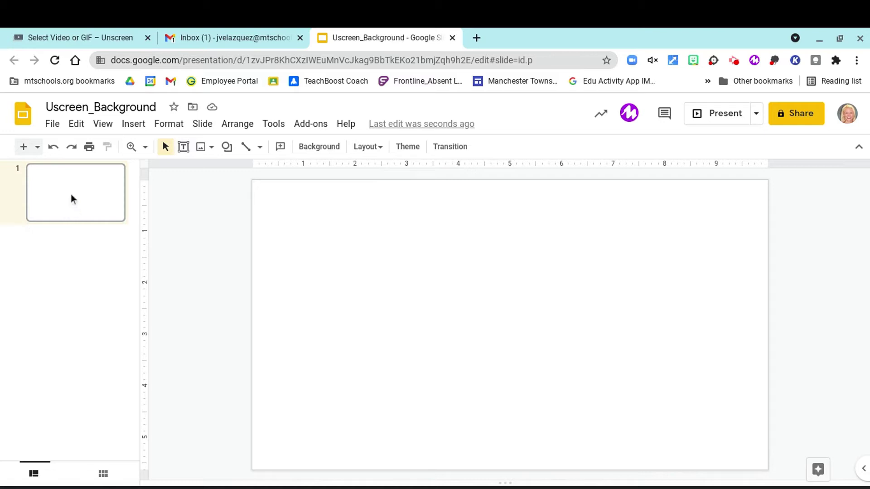
Step: Set Page setup to a Custom size of 4 x 6 inches, portrait
{"action": "left_click", "coordinate": [53, 124]}
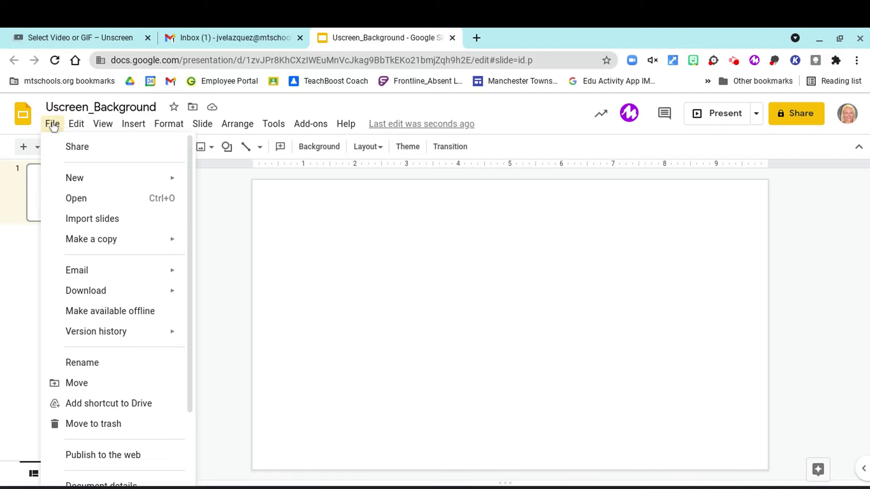
{"action": "scroll", "coordinate": [122, 402], "scroll_direction": "down", "scroll_amount": 1}
{"action": "scroll", "coordinate": [121, 403], "scroll_direction": "down", "scroll_amount": 2}
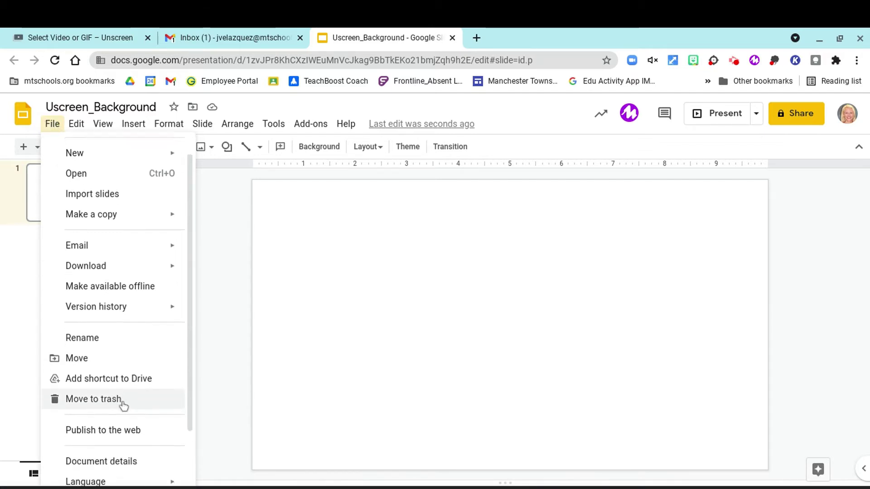
{"action": "left_click", "coordinate": [115, 435]}
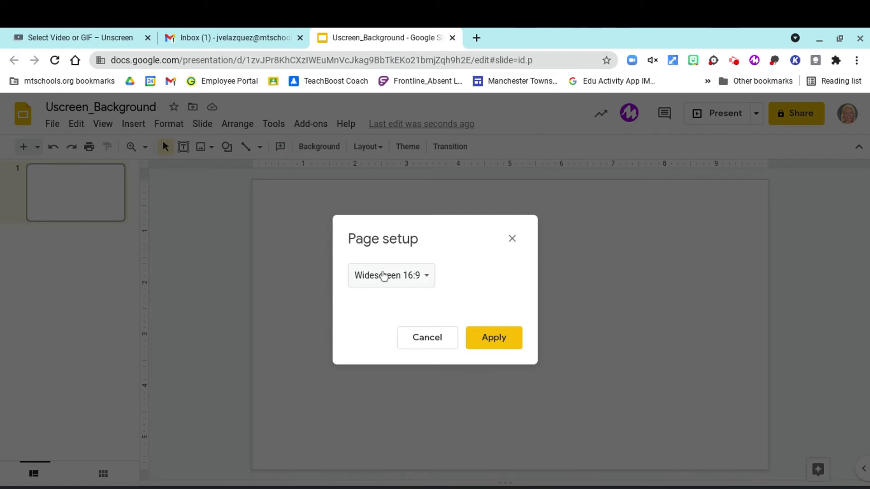
{"action": "left_click", "coordinate": [382, 274]}
{"action": "left_click", "coordinate": [399, 317]}
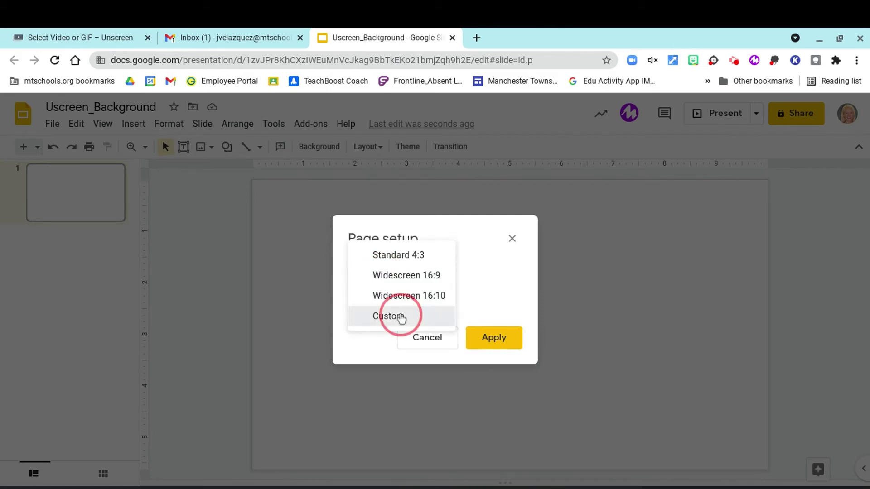
{"action": "left_click", "coordinate": [344, 308]}
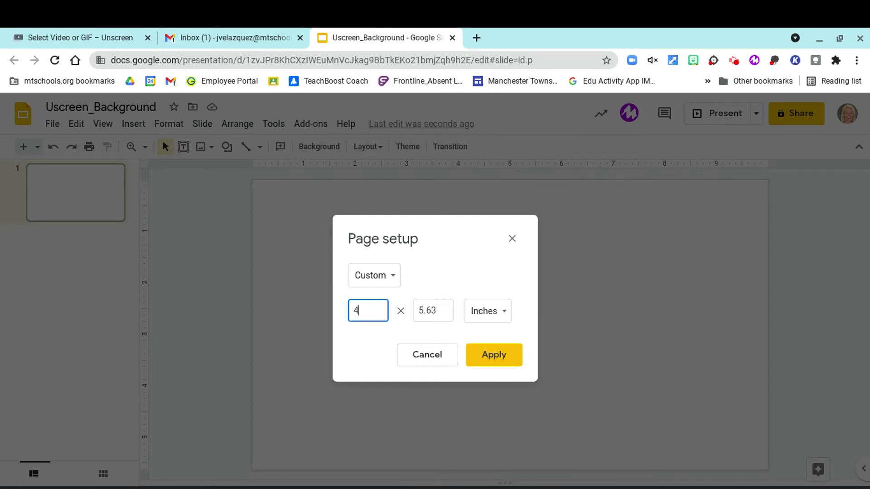
{"action": "left_click", "coordinate": [415, 312]}
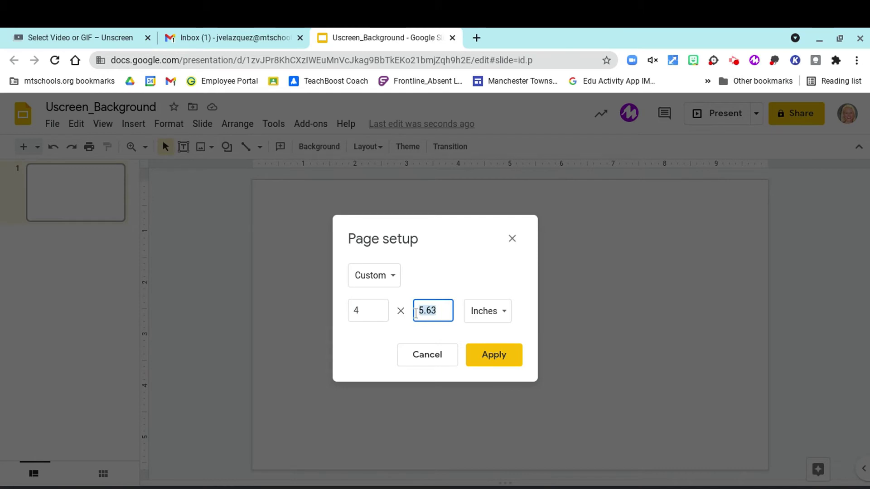
{"action": "type", "text": "6"}
{"action": "left_click", "coordinate": [507, 351]}
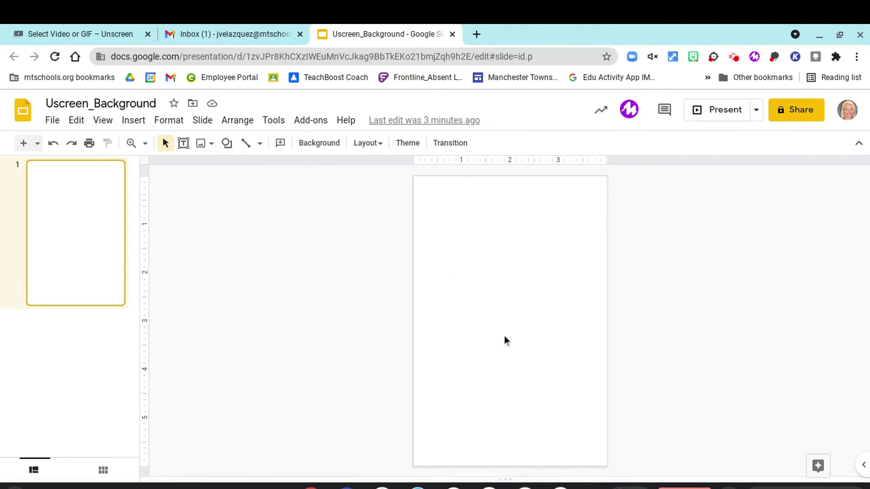
Step: Set cinderellas castle.jpg, uploaded from the computer, as slide 1's background image
{"action": "right_click", "coordinate": [512, 275]}
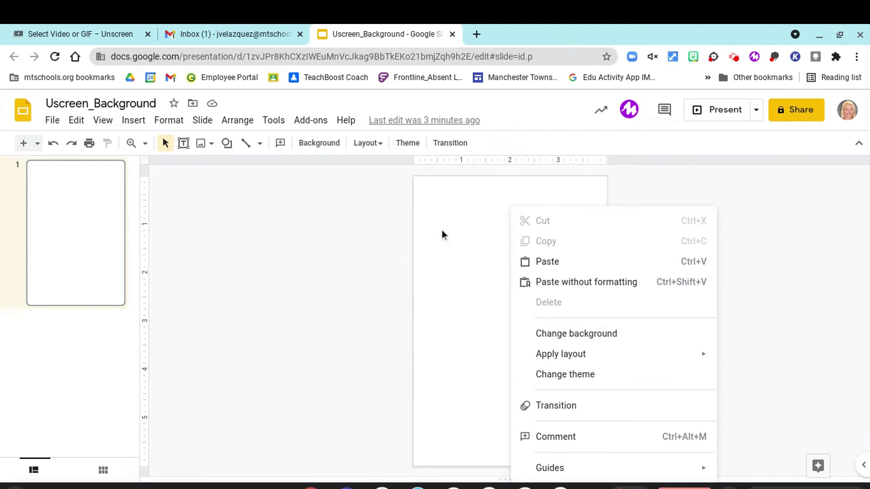
{"action": "left_click", "coordinate": [340, 149]}
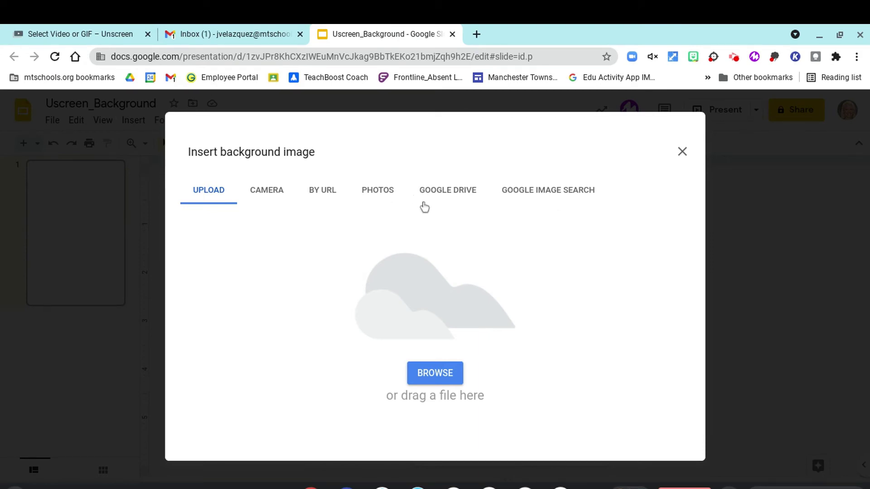
{"action": "left_click", "coordinate": [431, 371]}
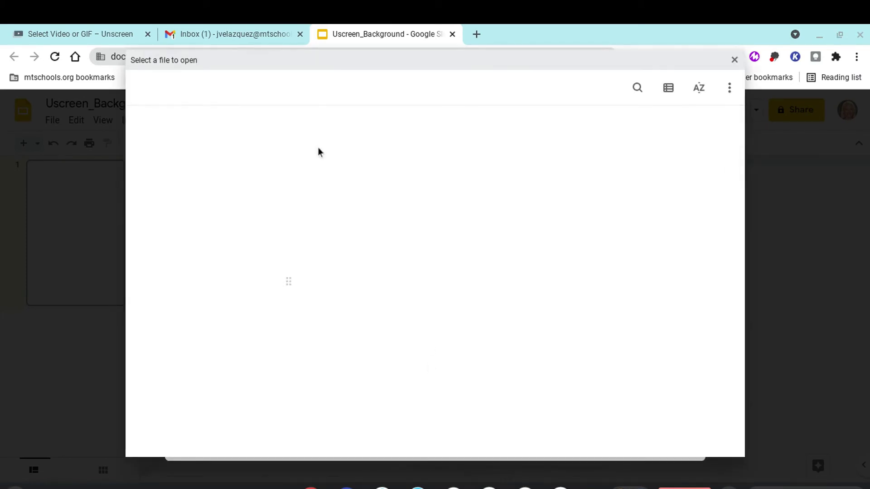
{"action": "left_click", "coordinate": [372, 199]}
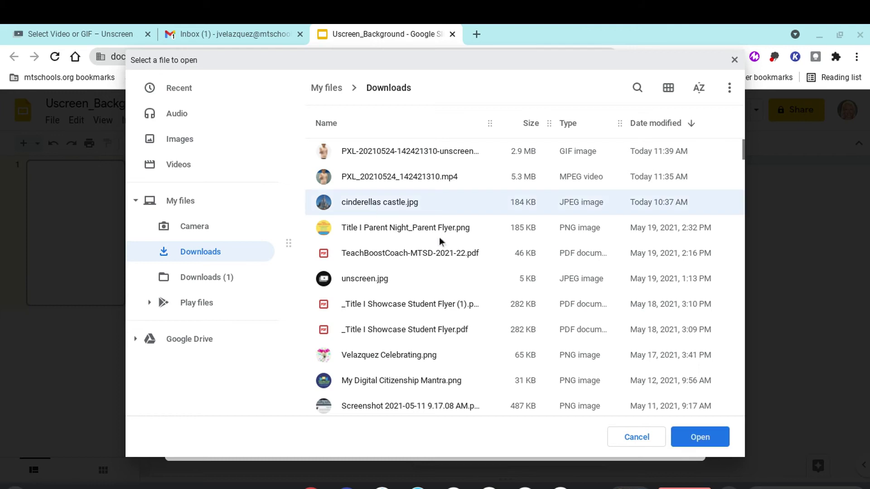
{"action": "left_click", "coordinate": [703, 440]}
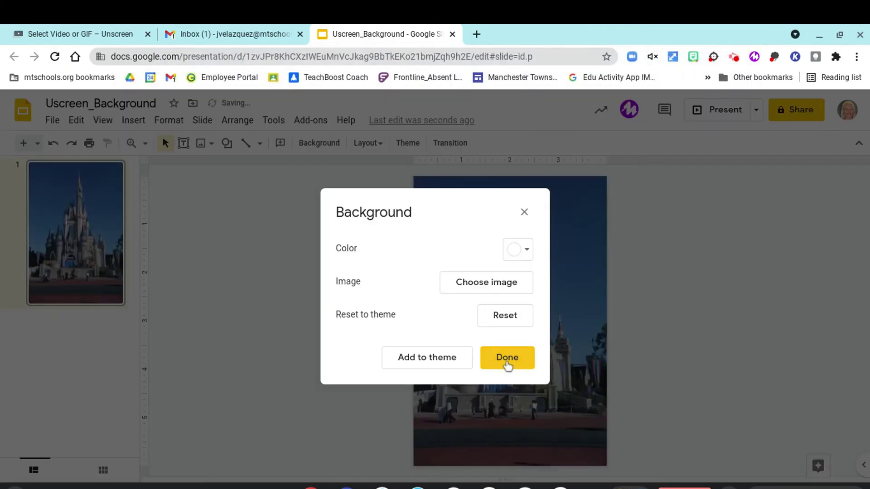
{"action": "left_click", "coordinate": [507, 361]}
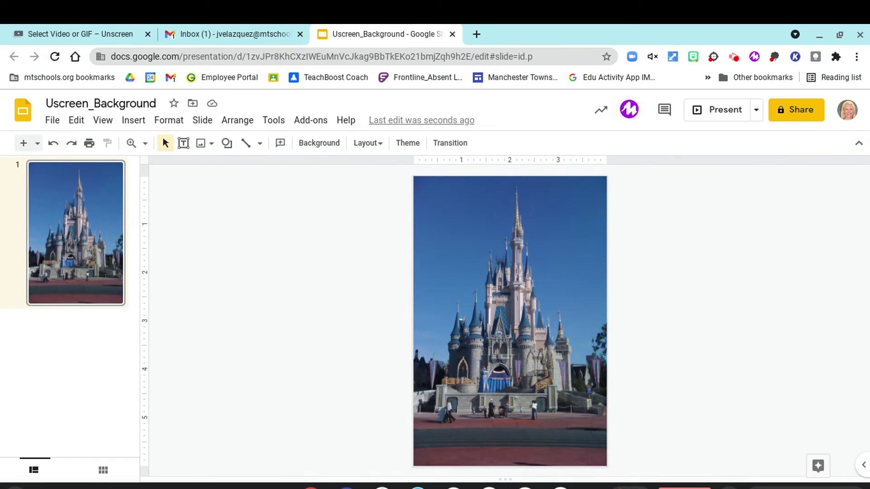
Step: Insert the unscreen waving-girl GIF onto the slide from the computer
{"action": "left_click", "coordinate": [66, 36]}
{"action": "left_click", "coordinate": [320, 37]}
{"action": "left_click", "coordinate": [134, 121]}
{"action": "mouse_move", "coordinate": [150, 149]}
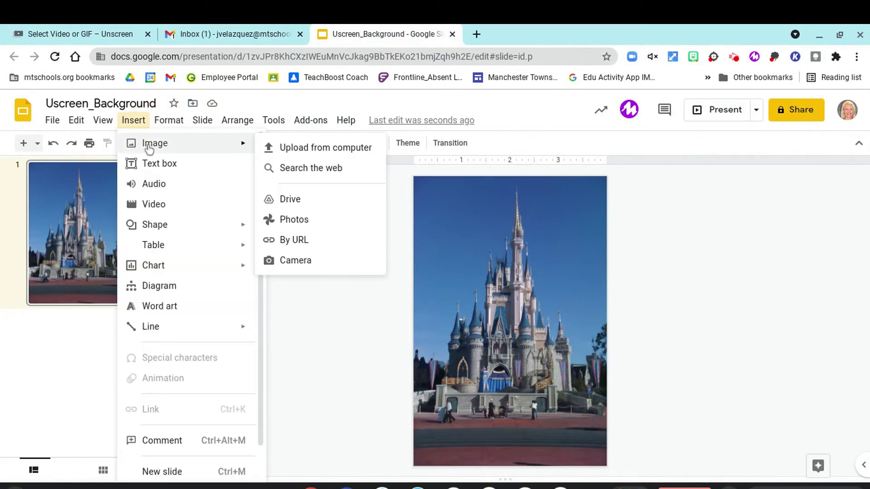
{"action": "left_click", "coordinate": [312, 149]}
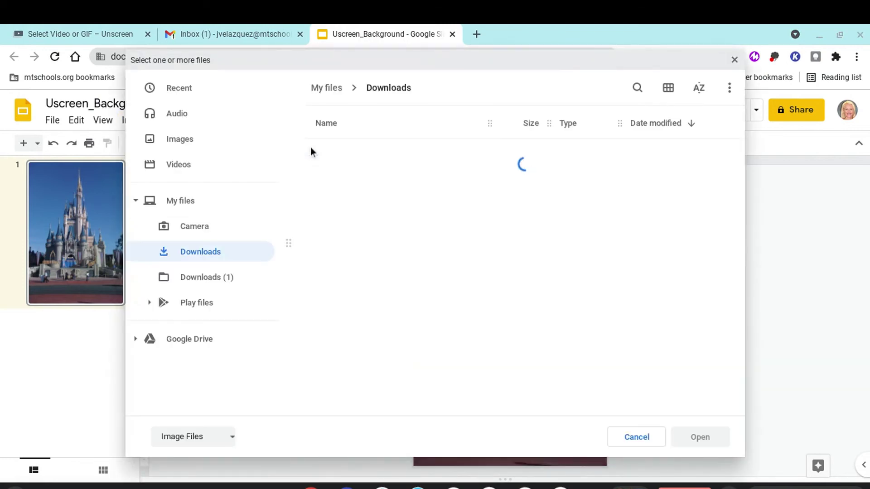
{"action": "left_click", "coordinate": [376, 153]}
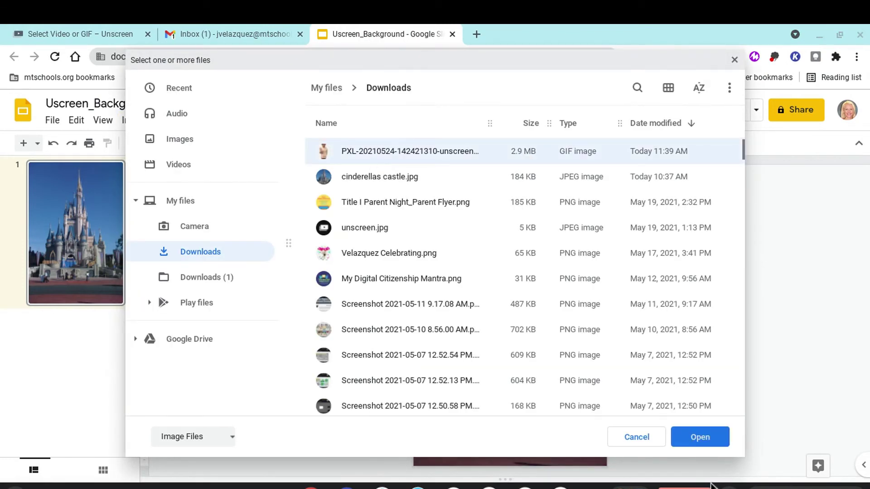
{"action": "left_click", "coordinate": [697, 428]}
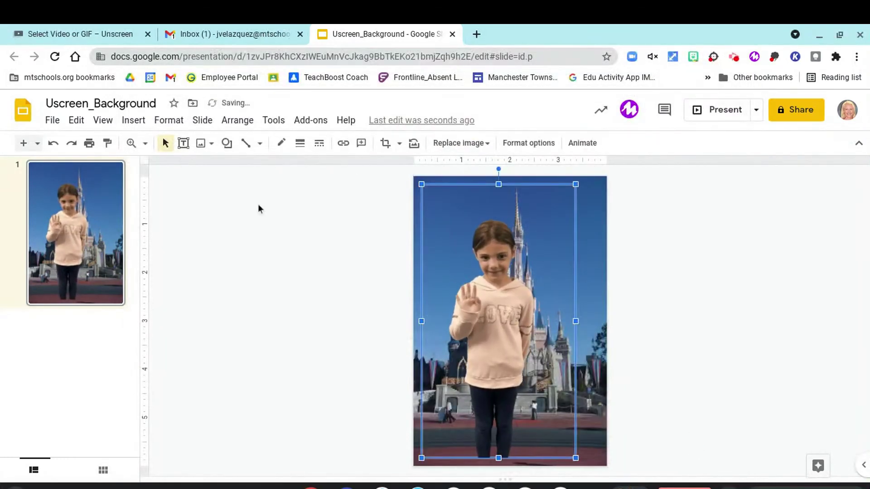
Step: Shrink the girl GIF and place it at the lower left over the castle
{"action": "left_click_drag", "start_coordinate": [422, 184], "coordinate": [498, 321]}
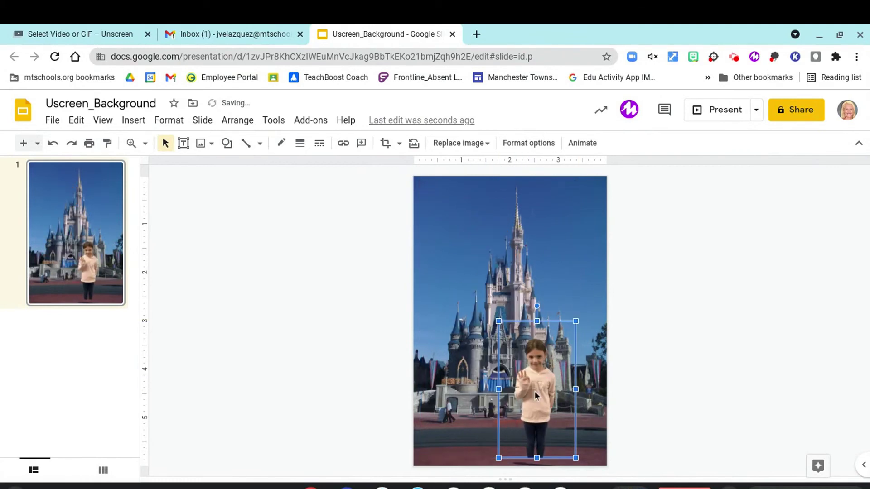
{"action": "left_click_drag", "start_coordinate": [535, 392], "coordinate": [453, 394]}
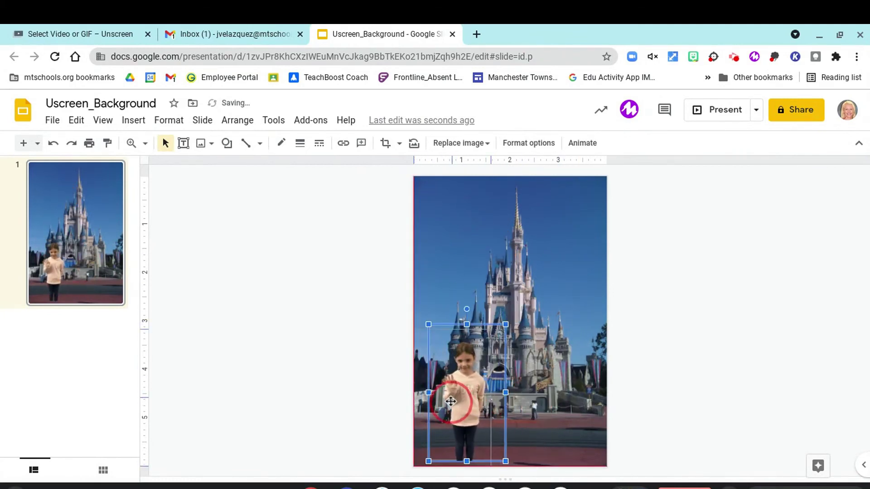
{"action": "left_click", "coordinate": [593, 360]}
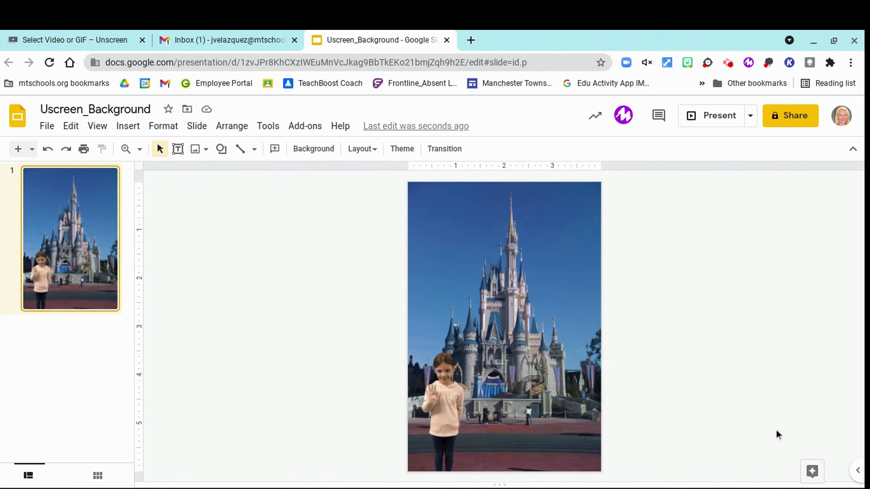
Step: Close Unscreen's clip result back to its upload page and return to the castle slide
{"action": "left_click", "coordinate": [128, 40]}
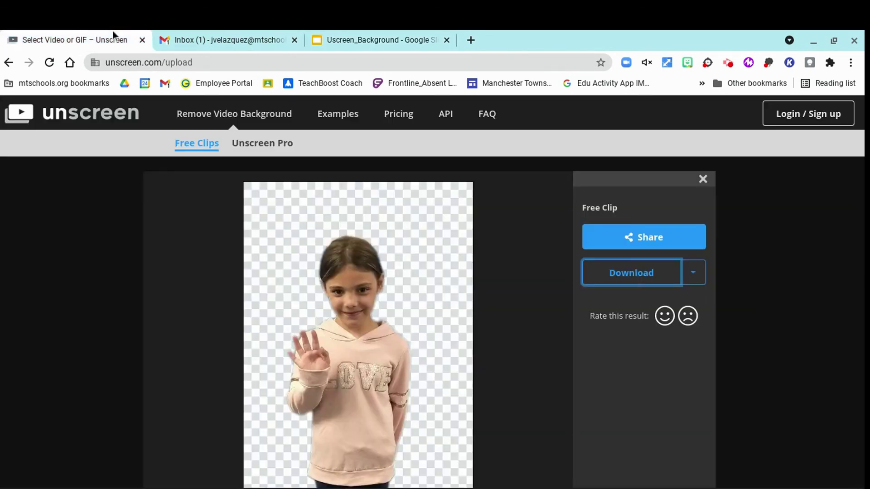
{"action": "left_click", "coordinate": [704, 180]}
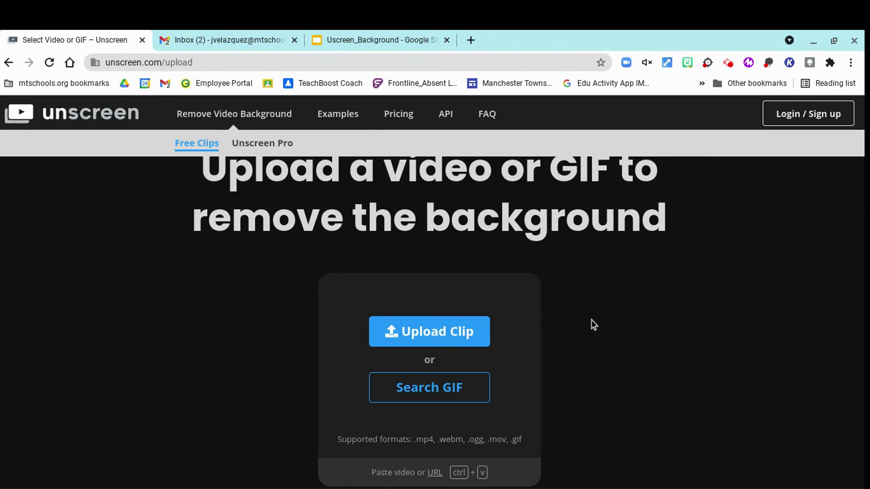
{"action": "left_click", "coordinate": [405, 42]}
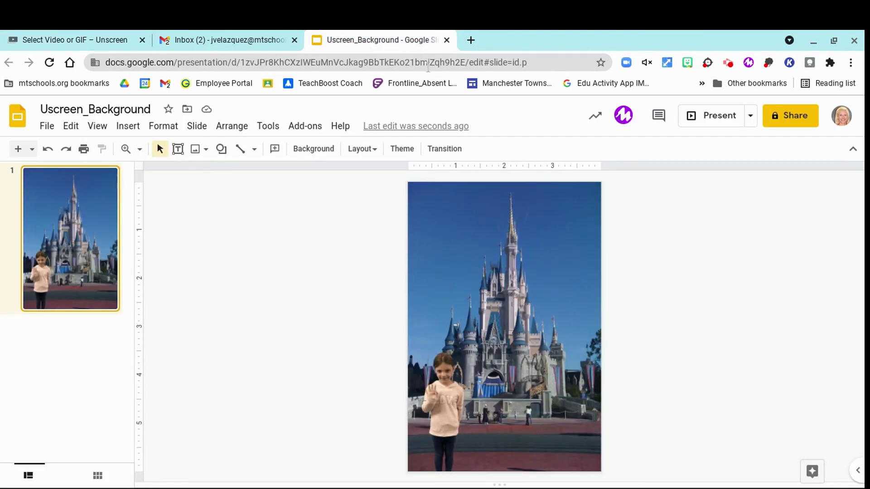